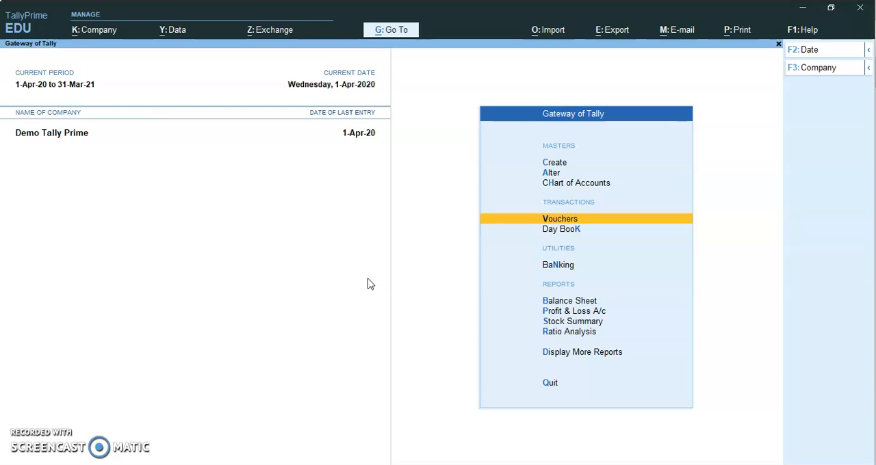
Find the sales reports with Go To and open the Sales Register.
key(alt+g)
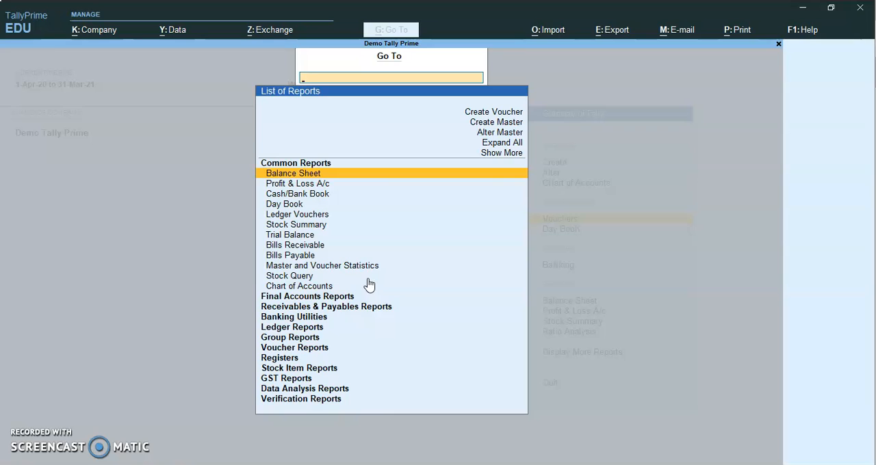
key(Escape)
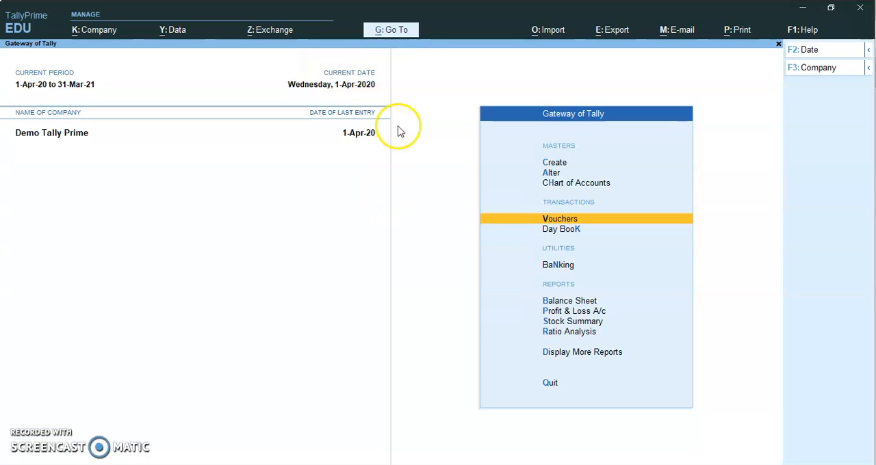
click(397, 37)
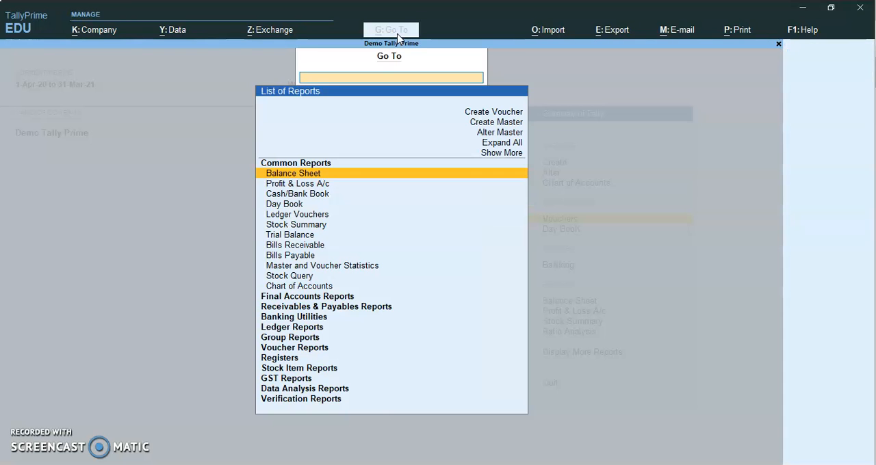
text(Sales)
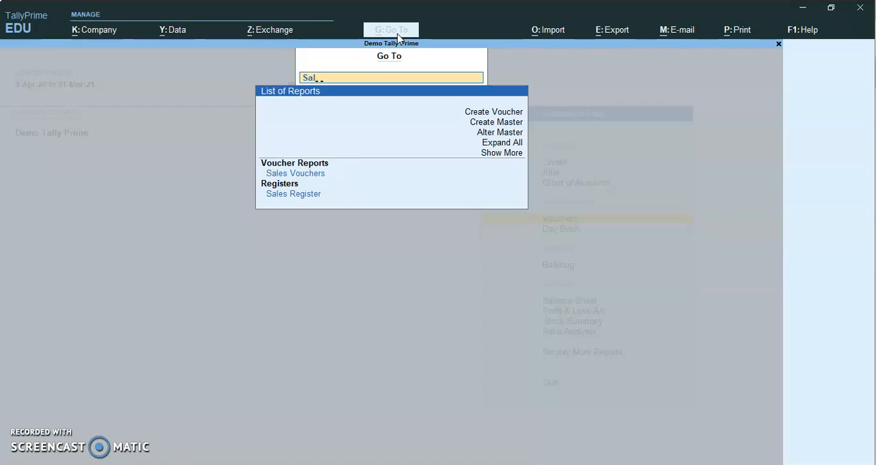
key(Down)
key(Down)
key(Down)
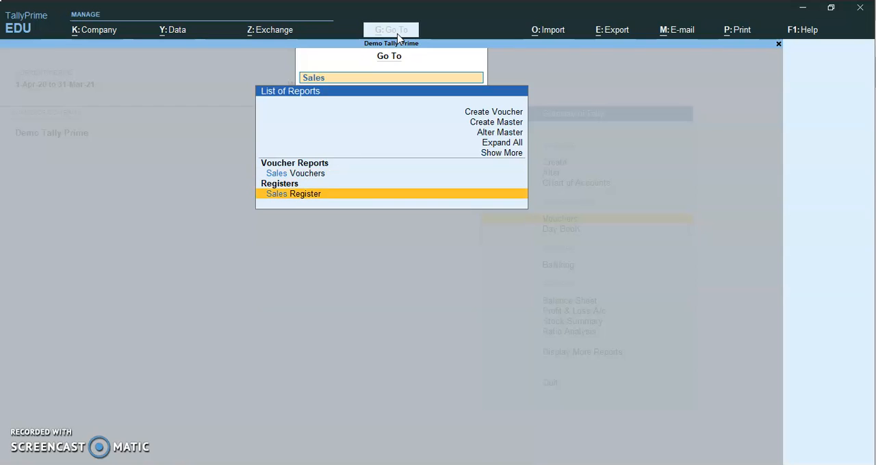
key(Return)
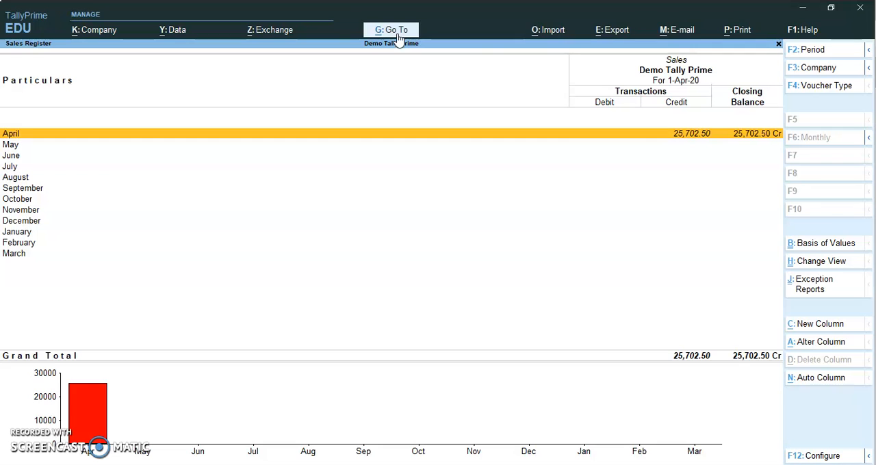
Open the April sales voucher list and bring up sales voucher 3 for Prompt Solutions Vadodara.
key(Return)
key(Down)
key(Down)
click(396, 31)
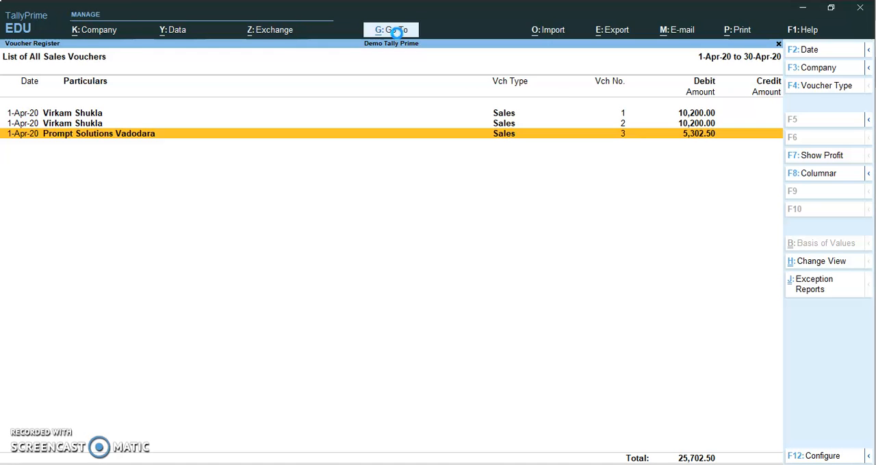
key(Return)
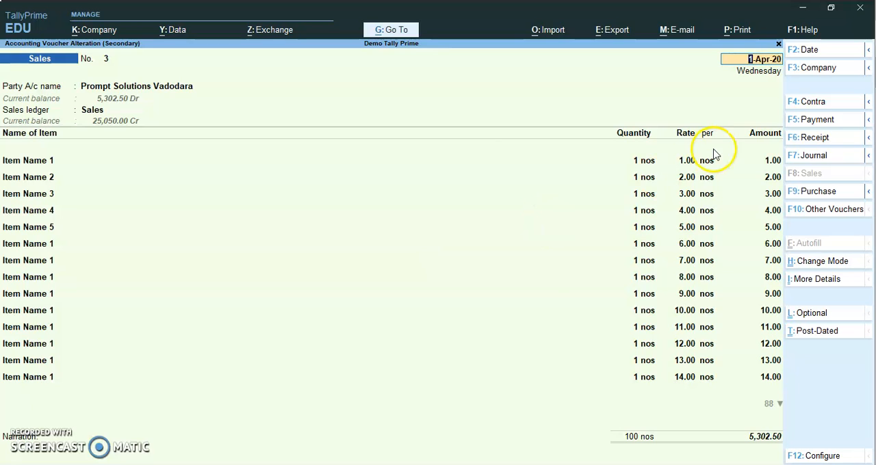
Open the print preview of the current sales invoice and page through it to the last page.
click(739, 34)
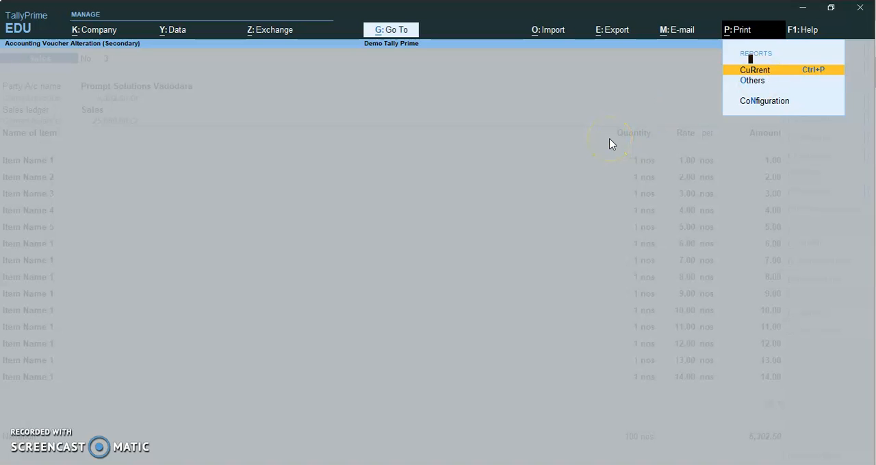
key(Return)
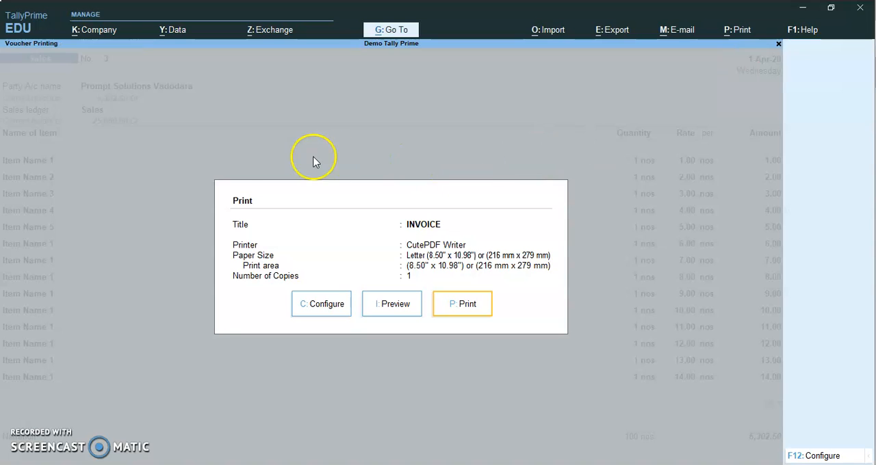
click(393, 311)
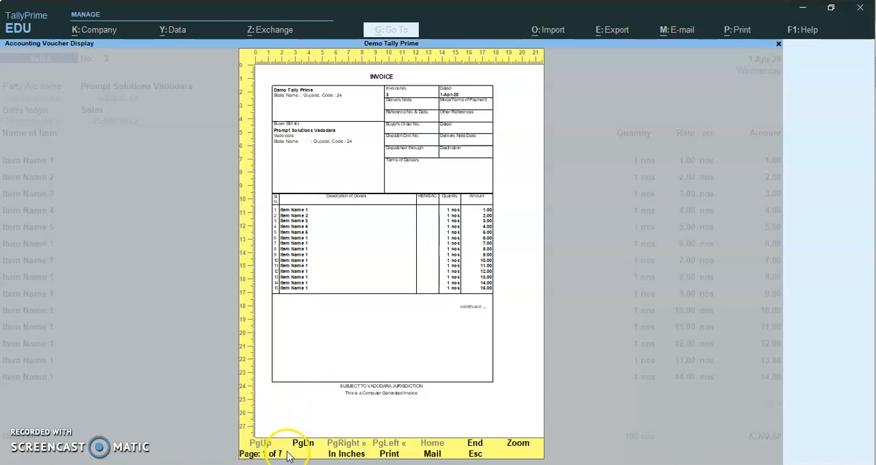
key(Page_Down)
key(Page_Down)
key(Page_Down)
key(Page_Down)
key(Page_Down)
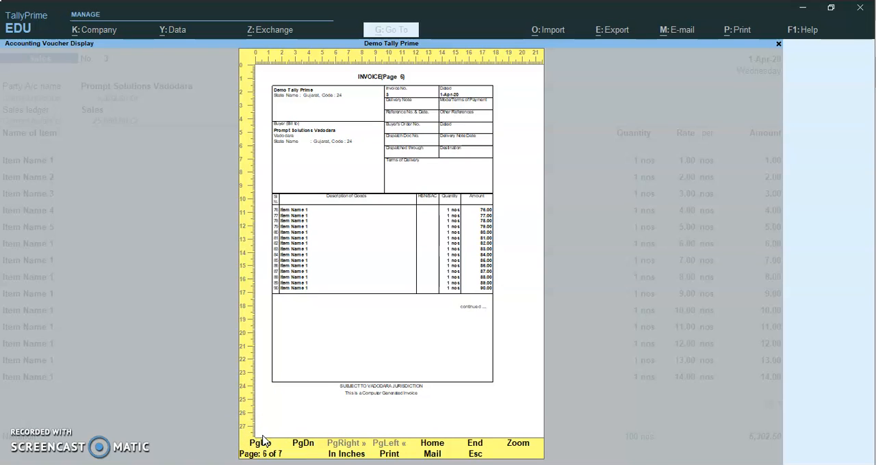
key(Page_Down)
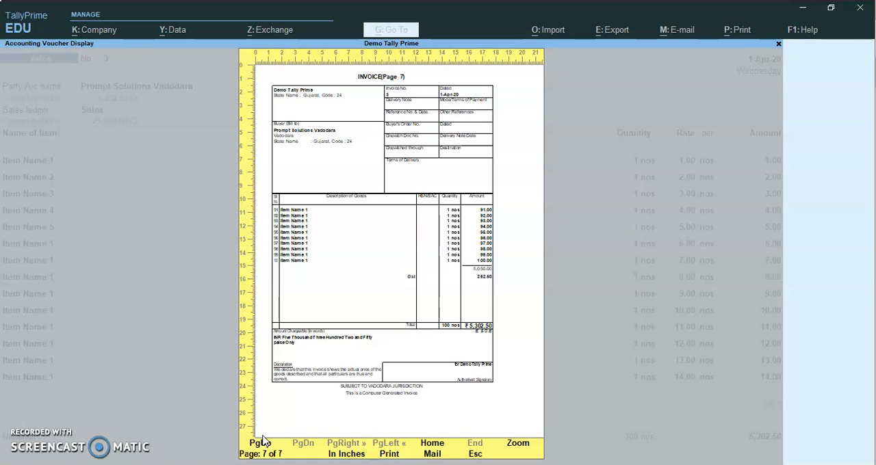
Page back to the first page of the invoice preview, then leave the preview and the print dialog.
click(262, 441)
click(262, 441)
click(262, 441)
click(262, 441)
click(262, 442)
click(262, 441)
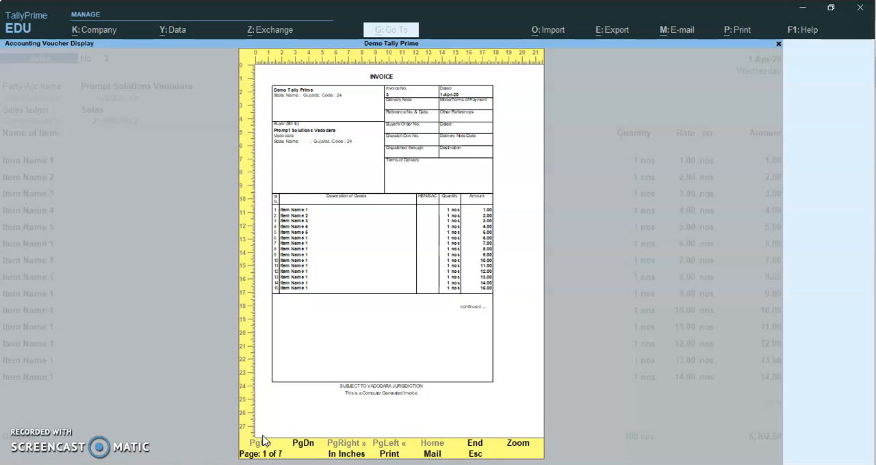
key(Escape)
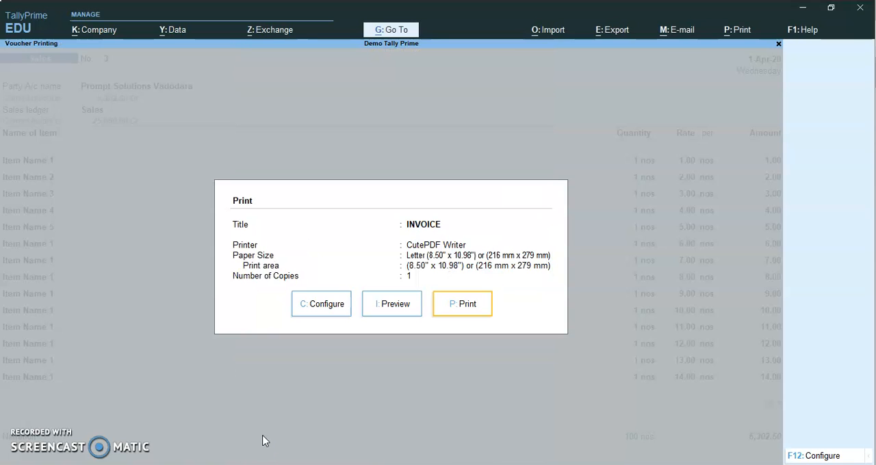
key(Escape)
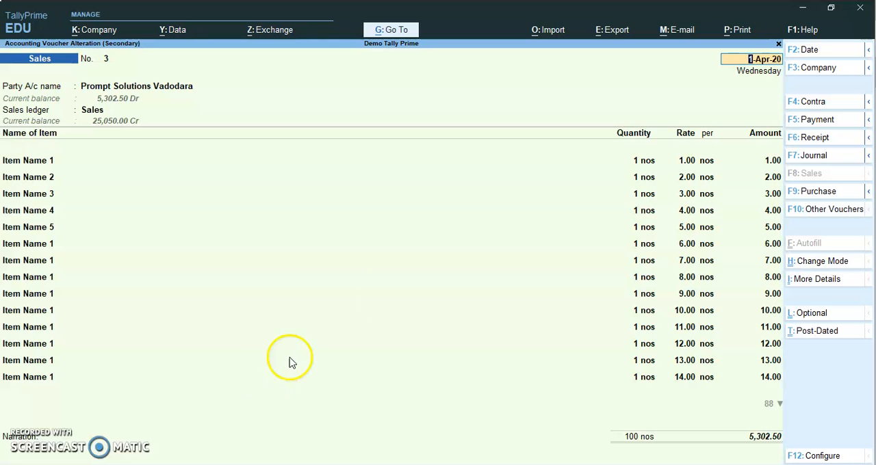
In the print configuration for the current invoice, set Optimise printing to save paper to Yes.
click(734, 32)
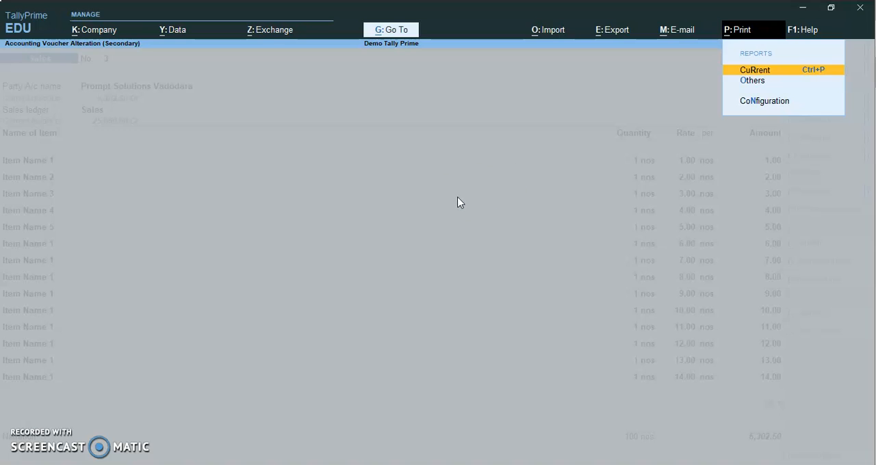
key(Return)
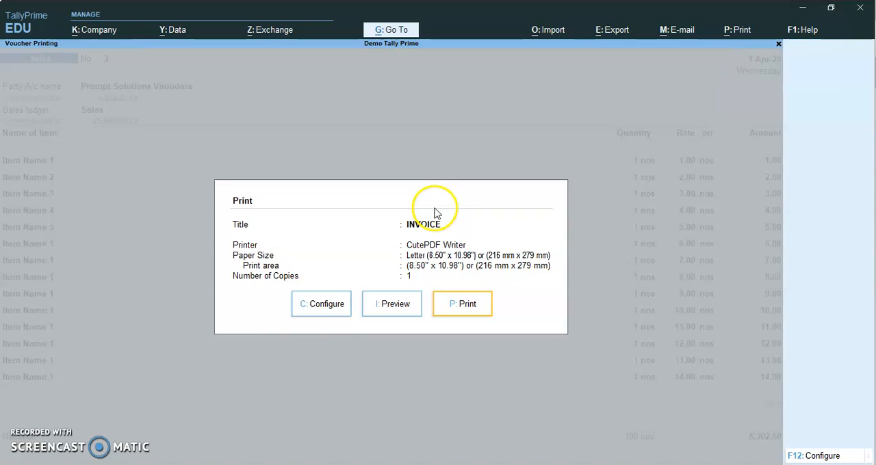
click(325, 307)
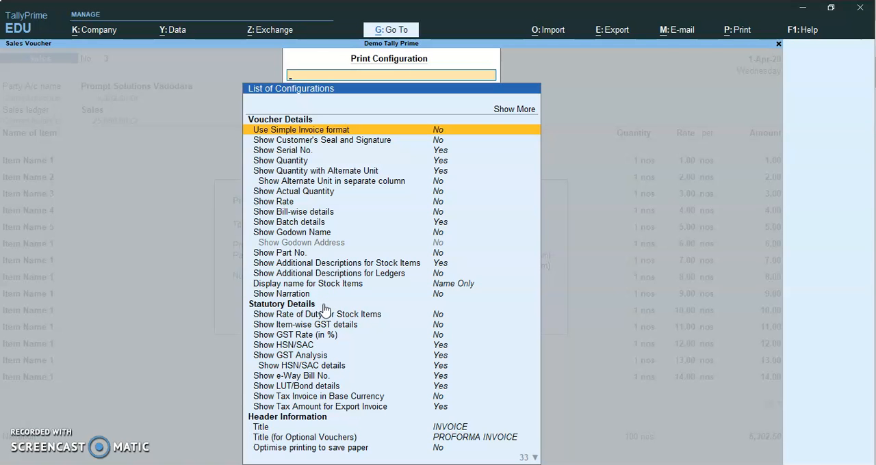
key(Down)
key(Down)
key(Down)
key(Down)
key(Down)
key(Down)
key(Down)
key(Down)
key(Down)
key(Down)
key(Down)
key(Down)
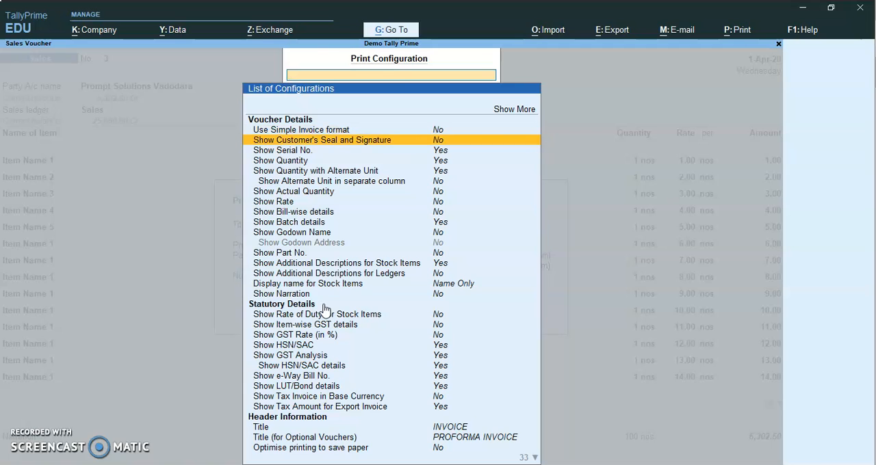
key(Down)
key(Down)
key(Down)
key(Down)
key(Down)
key(Down)
key(Down)
key(Down)
key(Down)
key(Down)
key(Down)
key(Down)
key(Down)
key(Down)
key(Down)
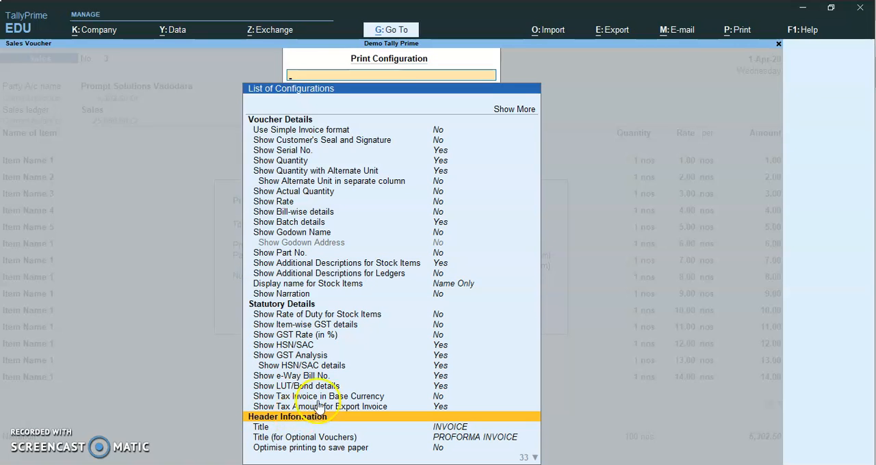
key(Down)
key(Down)
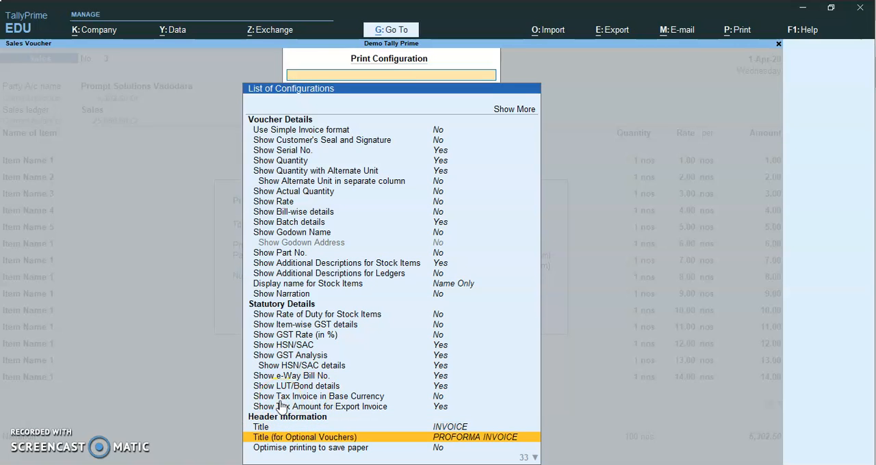
key(Down)
key(Down)
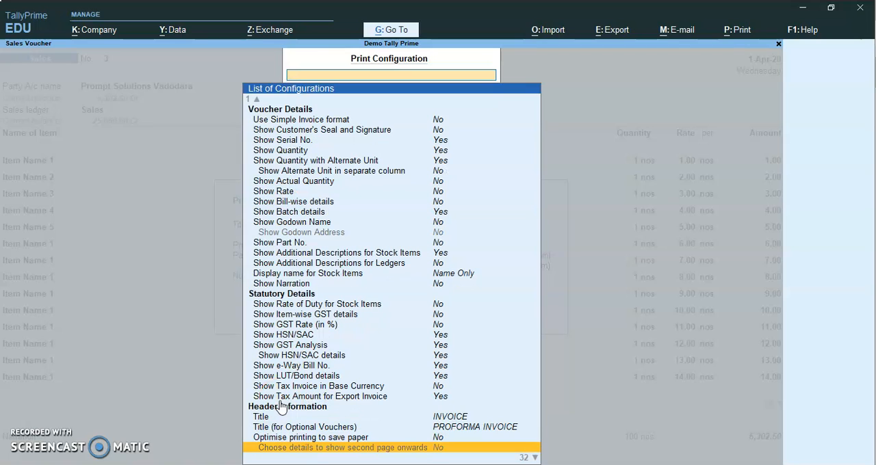
key(Up)
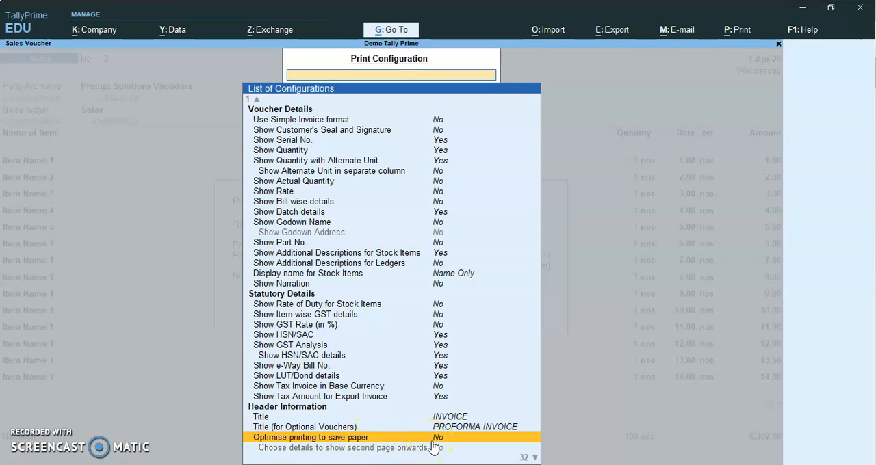
key(Return)
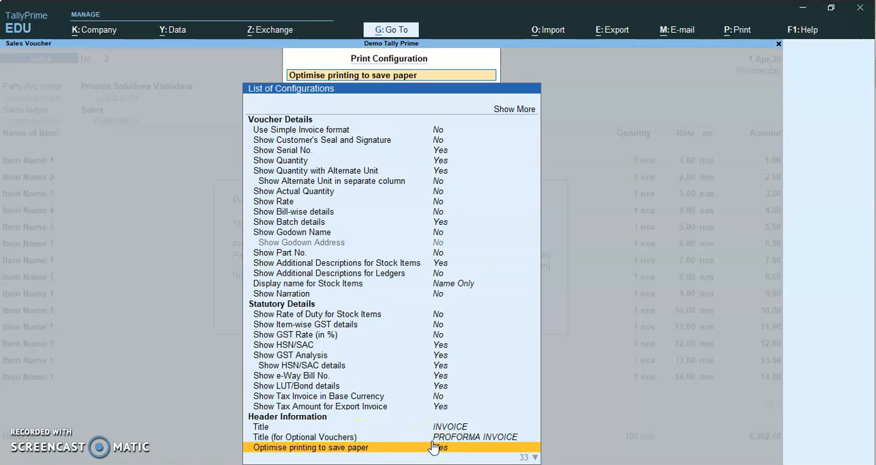
Switch Optimise printing to save paper between No and Yes a few times, leaving it at Yes.
key(Down)
key(Down)
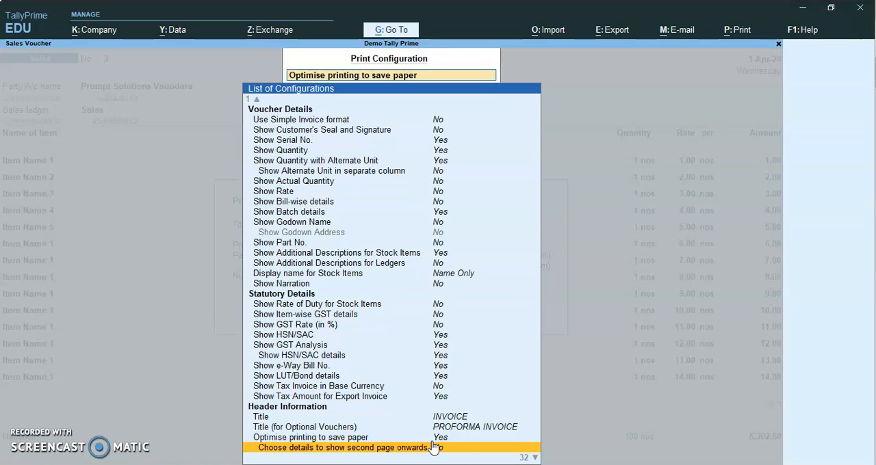
key(Up)
key(Up)
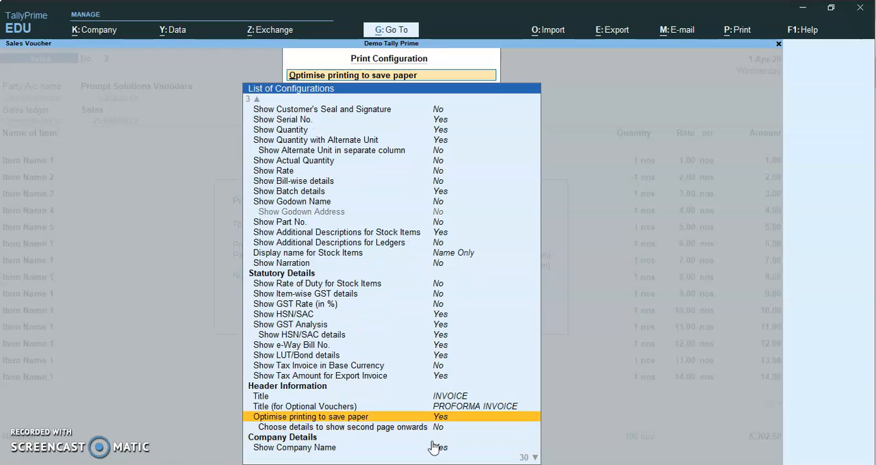
key(Return)
click(435, 447)
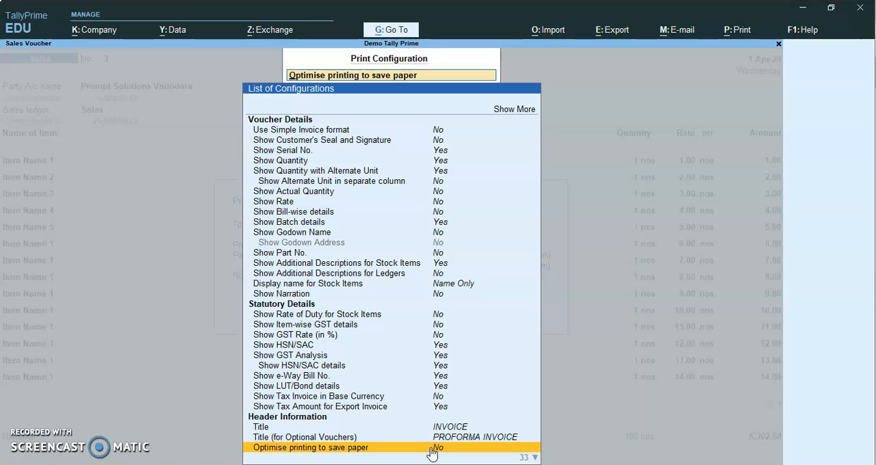
scroll(431, 453, down, 1)
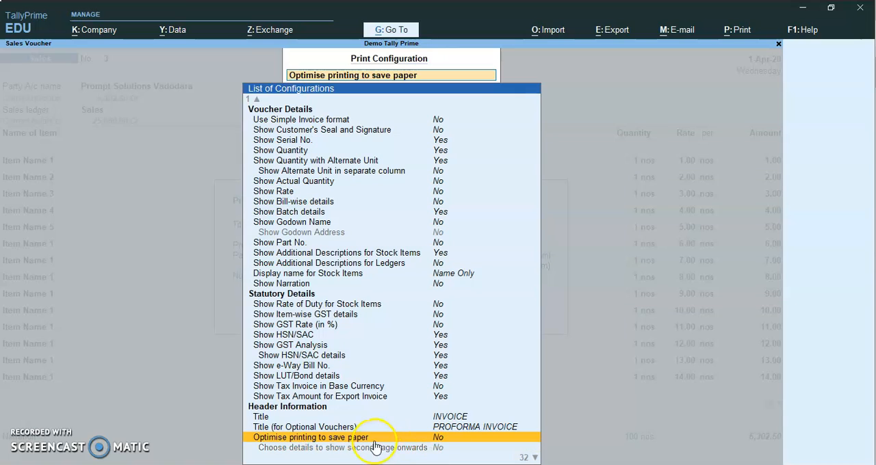
click(433, 438)
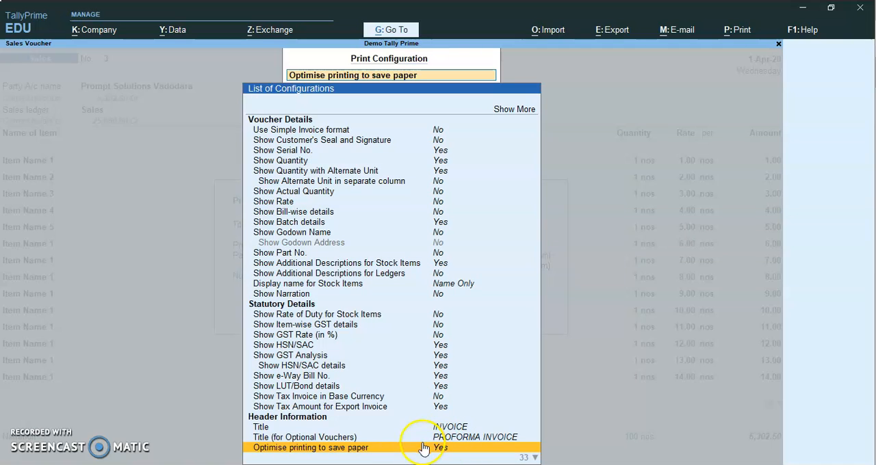
click(435, 447)
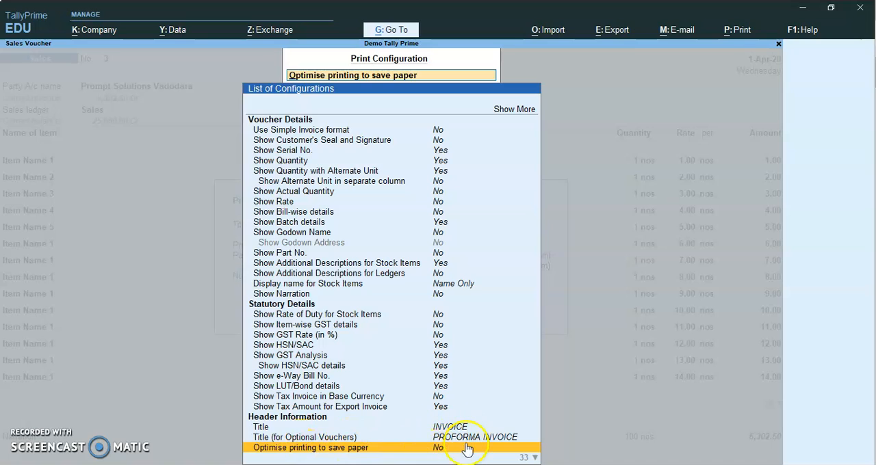
key(Return)
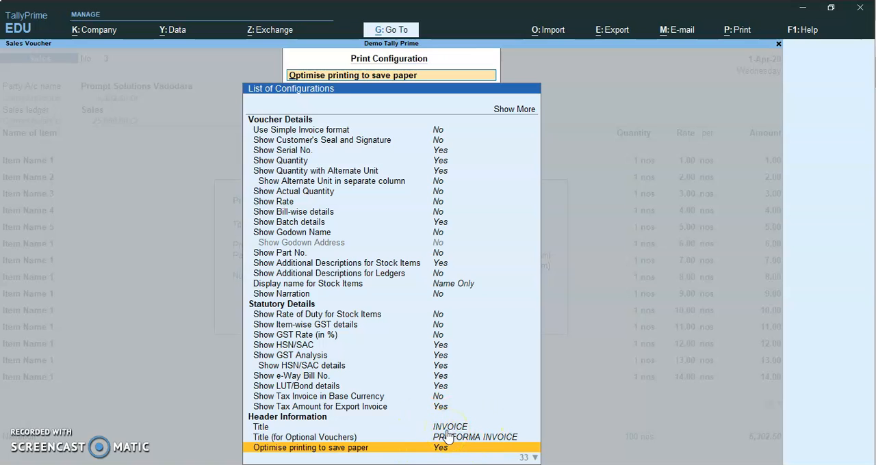
Leave the print configuration, preview the invoice through to its last page, and close the preview.
key(Escape)
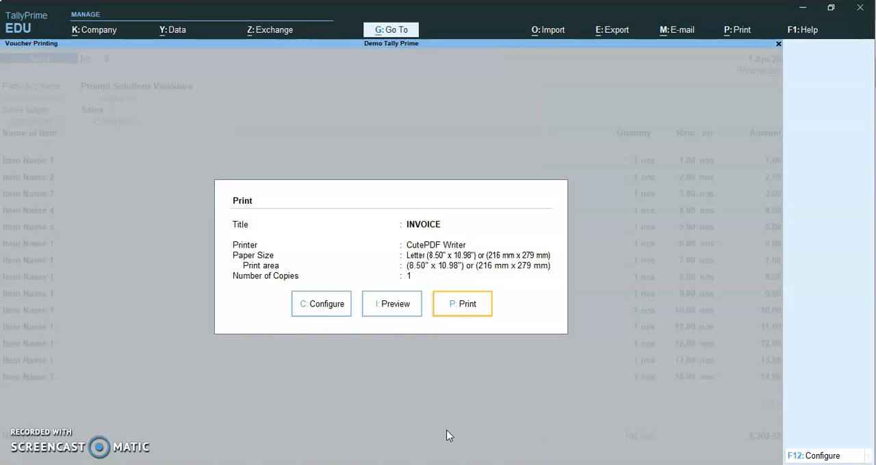
click(398, 308)
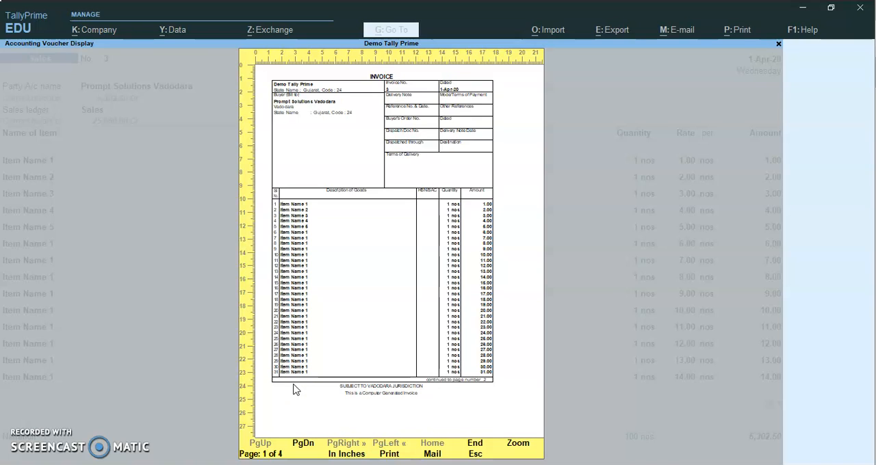
key(Page_Down)
key(Page_Down)
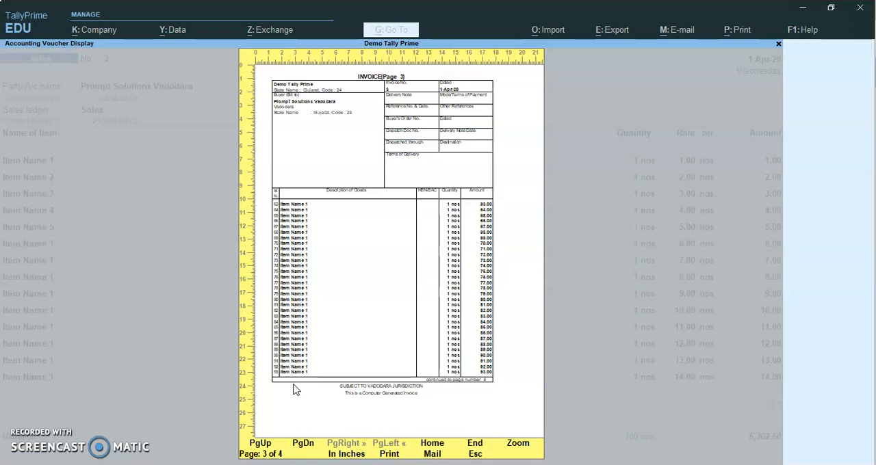
key(Page_Down)
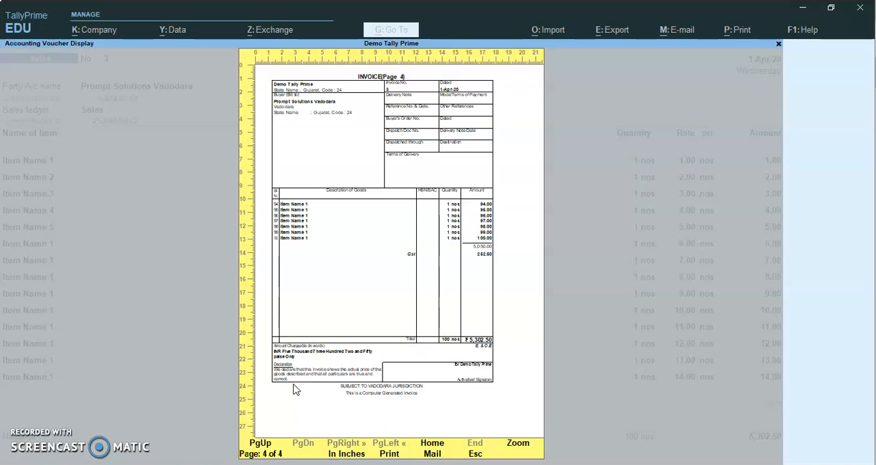
click(407, 353)
key(Escape)
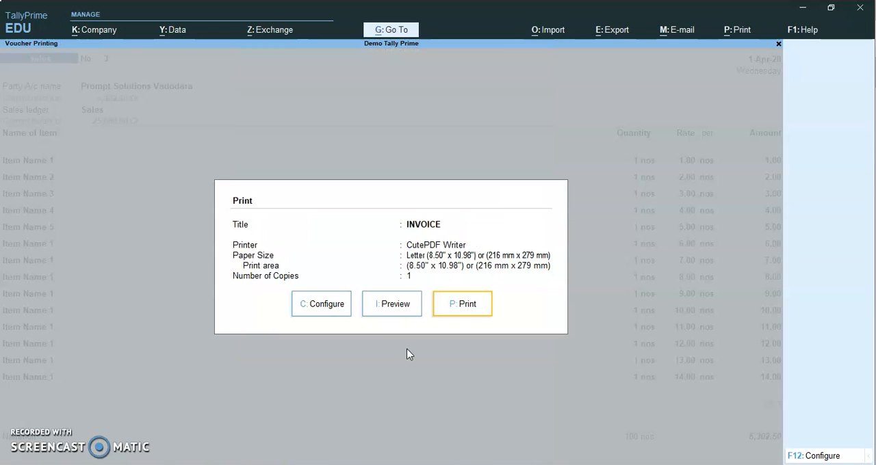
Recheck the print configuration, then preview the invoice again page by page to the end and close the preview.
click(340, 308)
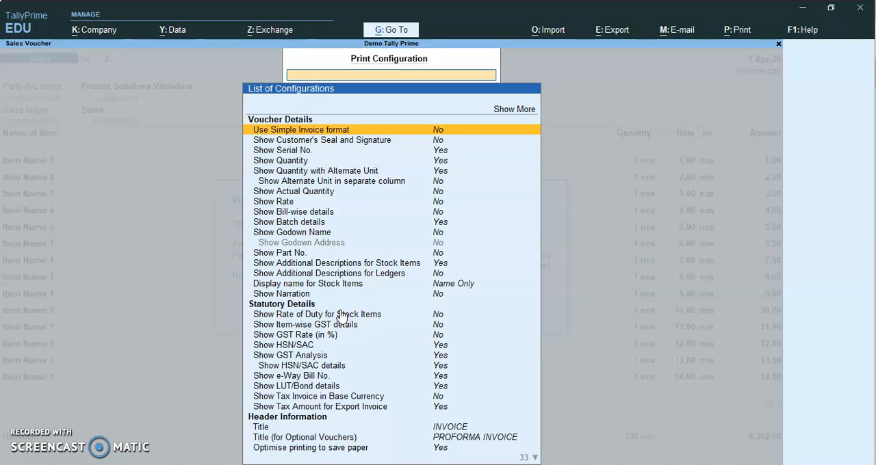
key(Escape)
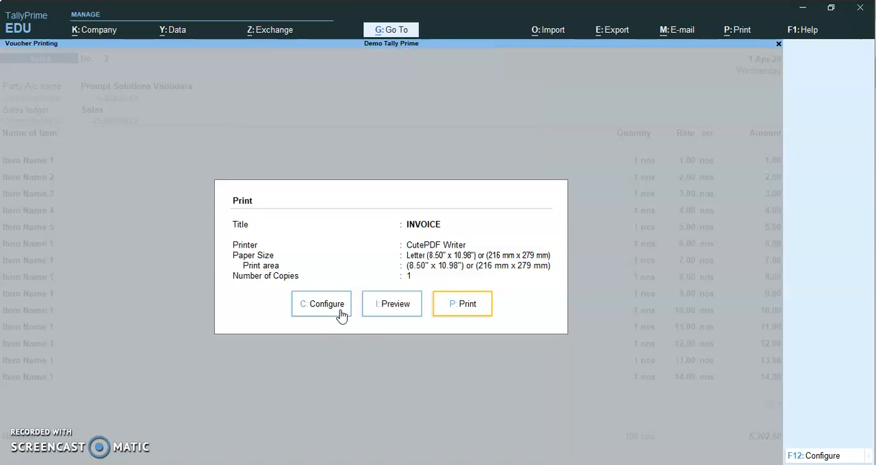
click(381, 314)
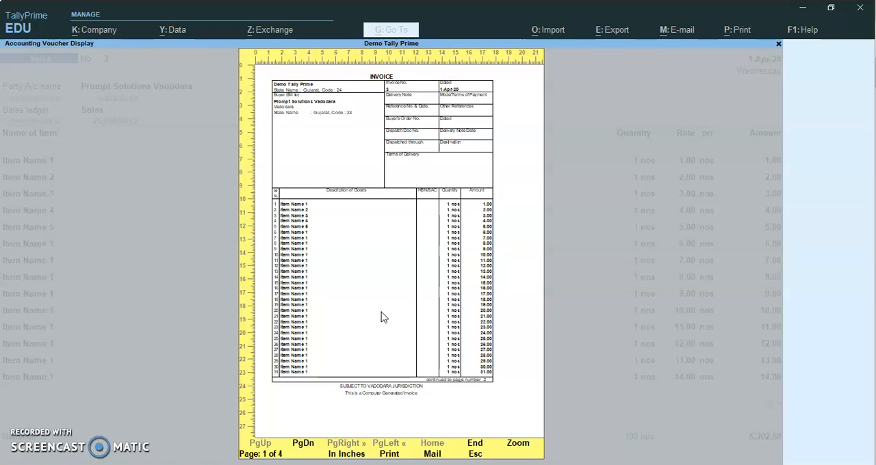
click(385, 170)
key(Page_Down)
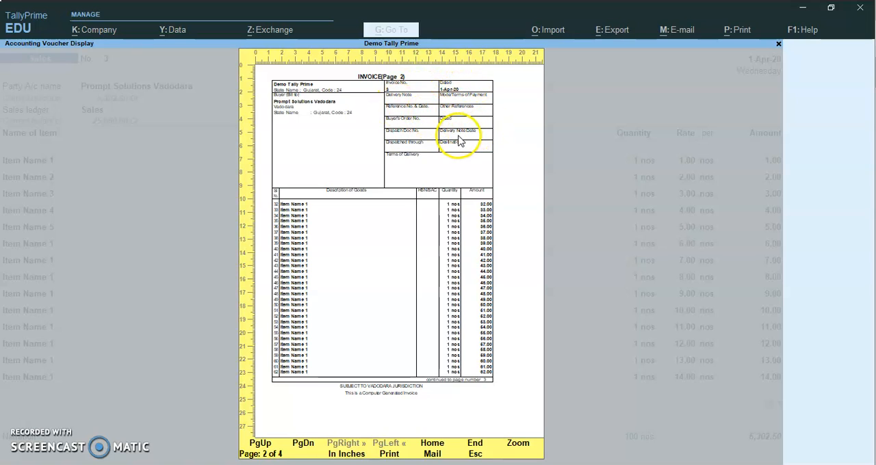
key(Page_Down)
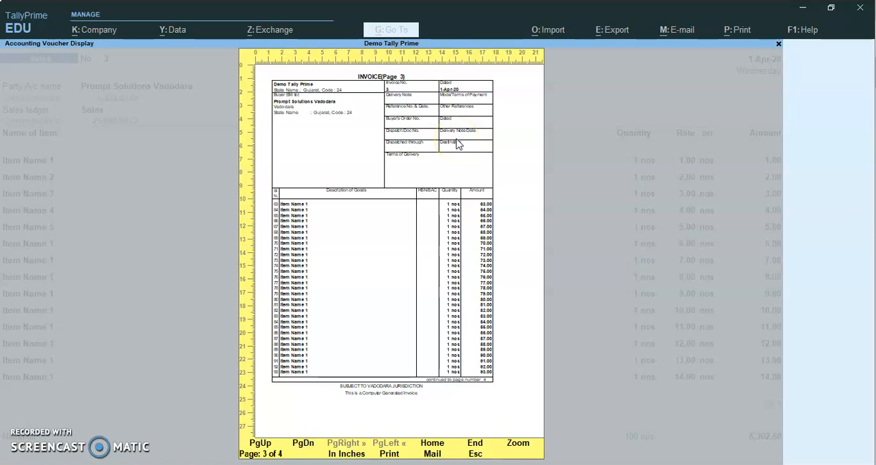
key(Page_Down)
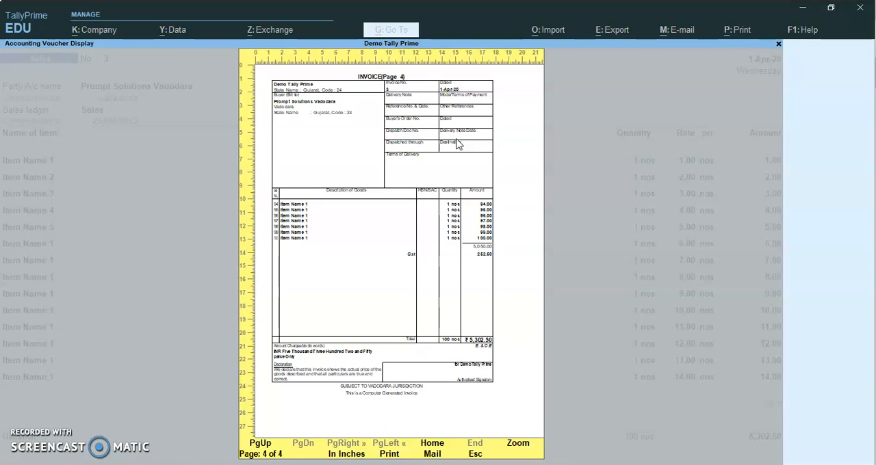
click(409, 109)
key(Escape)
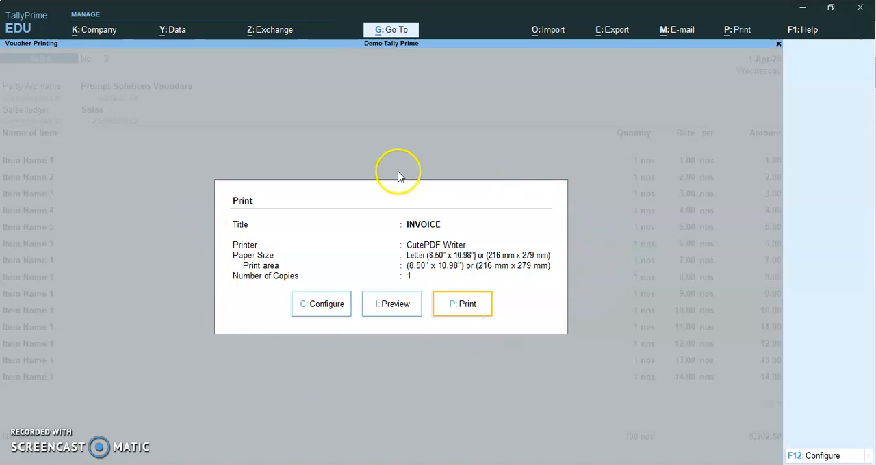
In the print configuration, open the Choose details to show second page onwards setting under Optimise printing to save paper.
click(321, 305)
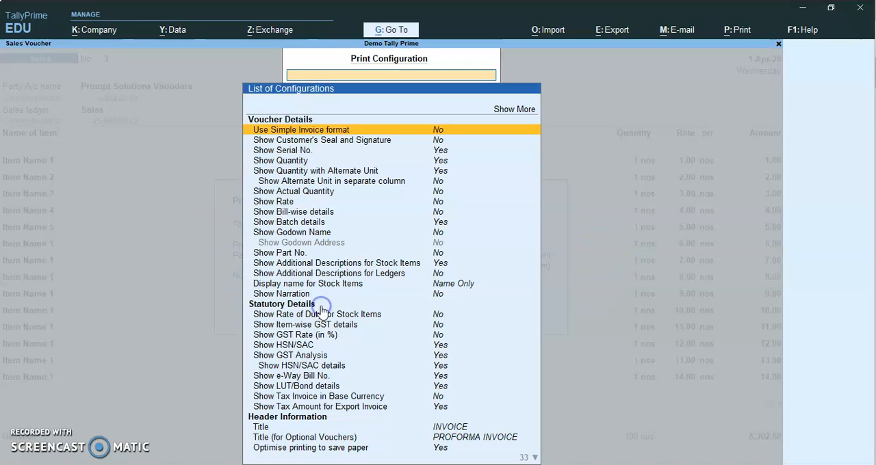
key(Down)
key(Down)
key(Down)
key(Down)
key(Down)
key(Down)
key(Down)
key(Down)
key(Down)
key(Down)
key(Down)
key(Down)
key(Down)
key(Down)
key(Down)
key(Down)
key(Down)
key(Down)
key(Down)
key(Down)
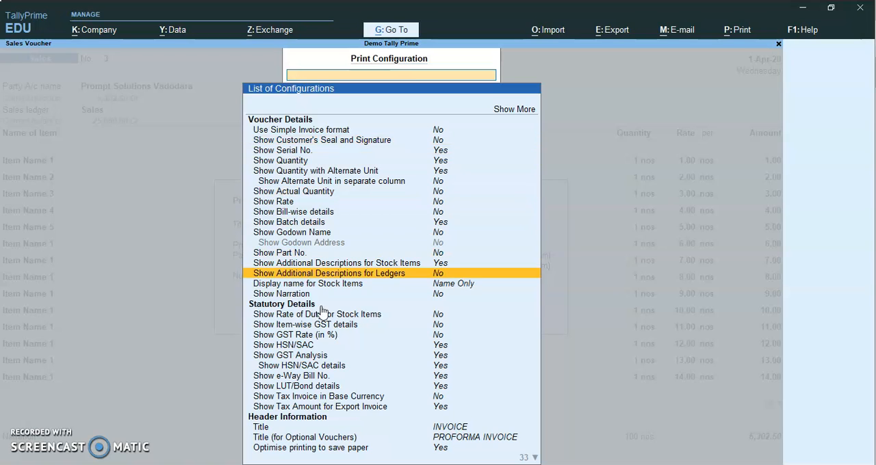
key(Down)
key(Down)
key(Down)
key(Down)
key(Down)
key(Down)
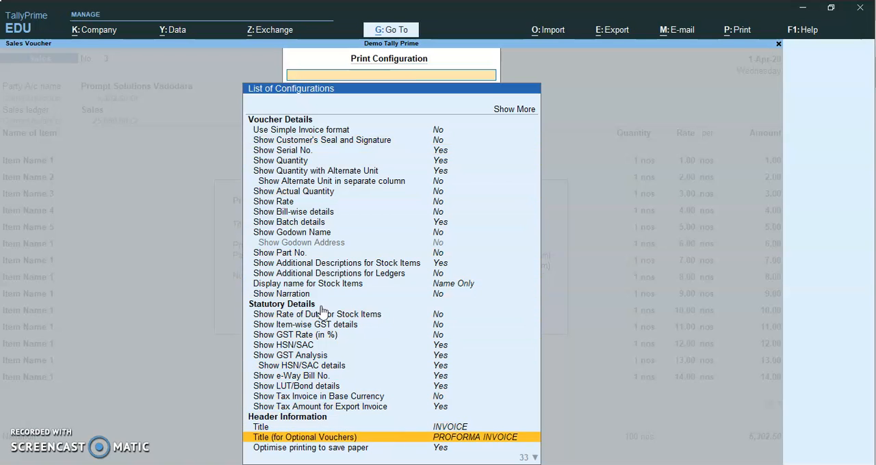
key(Down)
key(Down)
key(Down)
key(Up)
key(Up)
key(Up)
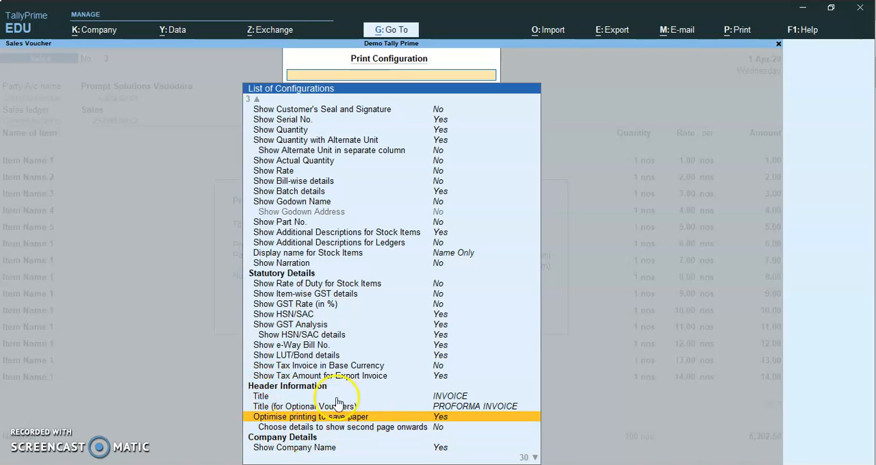
key(Down)
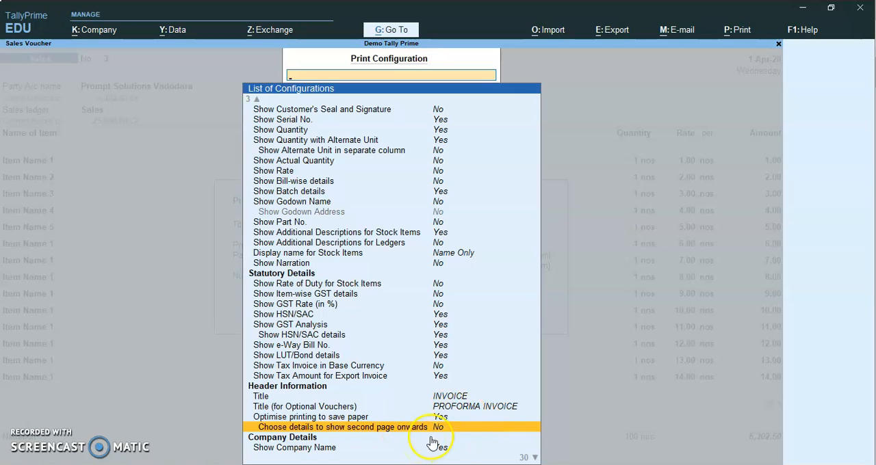
key(Return)
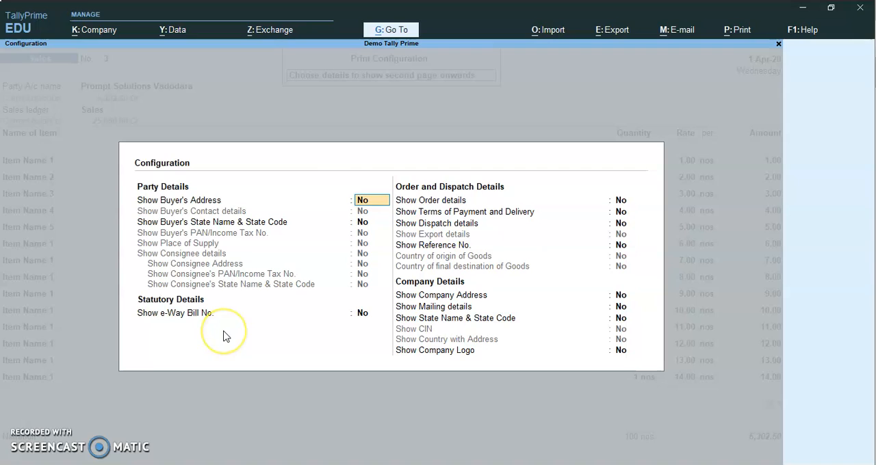
Keep all party, statutory, order, dispatch and company details at No for the second page onwards, accept, and leave the print configuration.
key(Return)
key(Return)
key(Return)
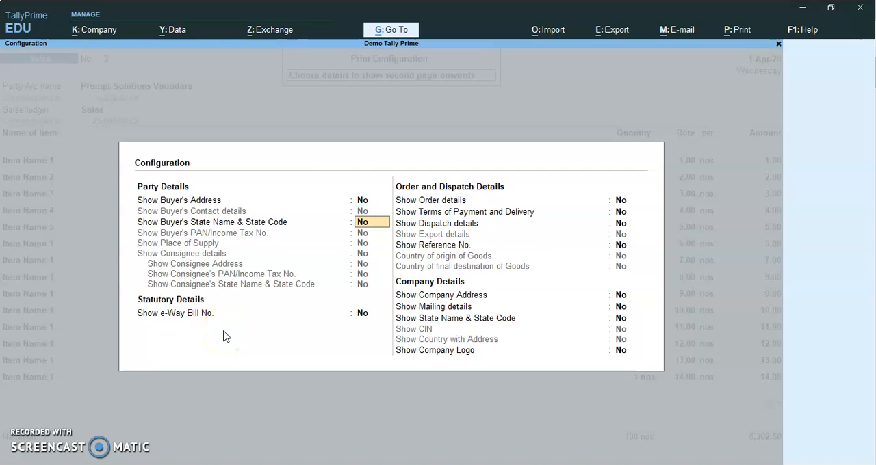
key(Return)
key(Return)
key(Return)
key(Return)
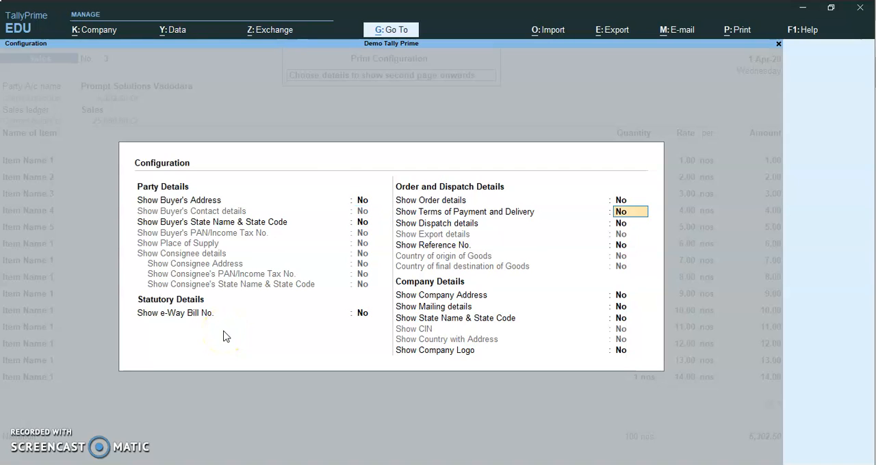
key(Return)
key(Return)
key(Return)
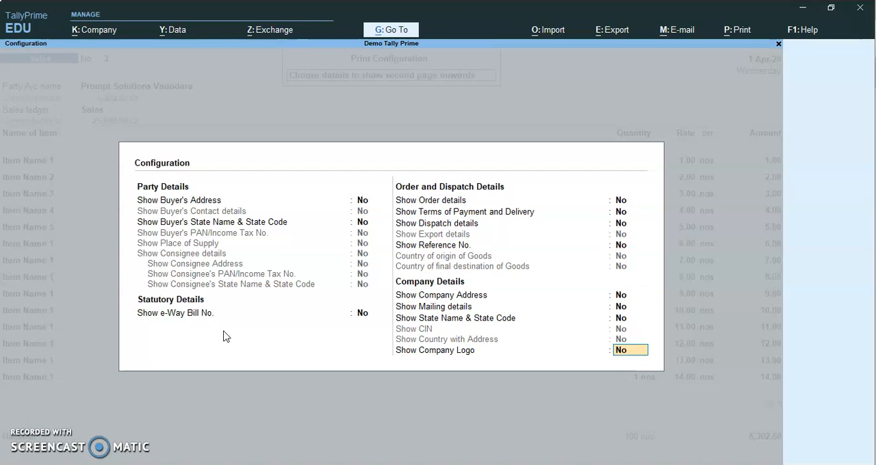
key(Return)
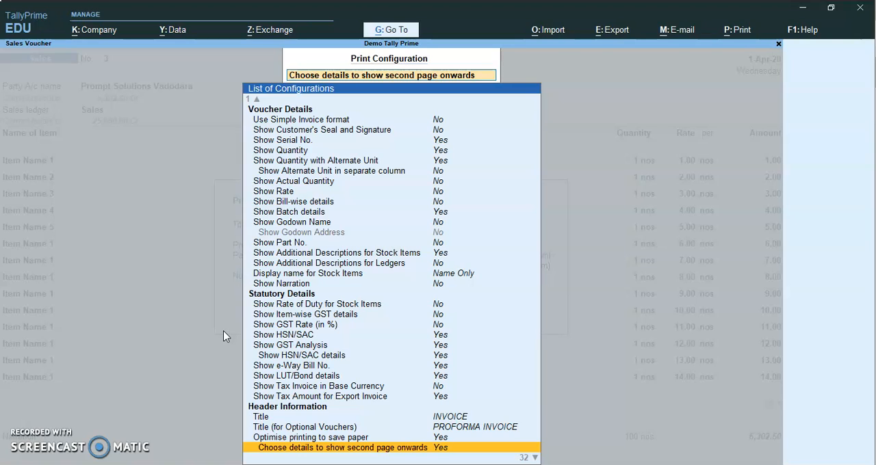
key(Escape)
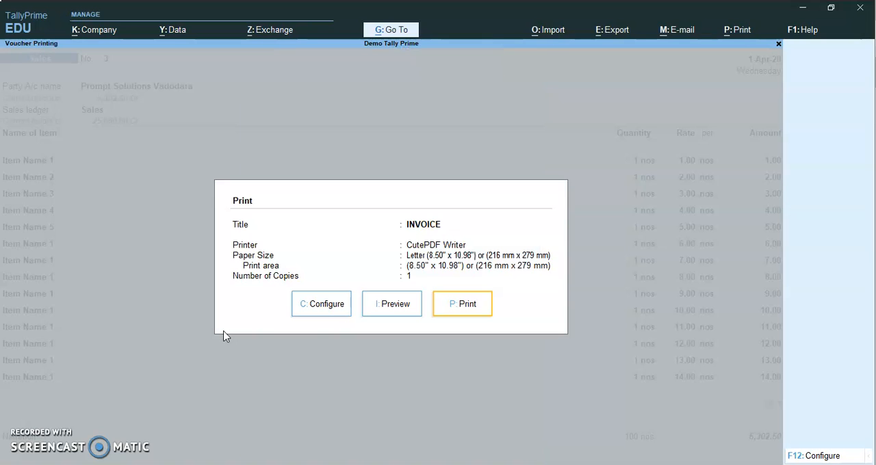
Preview the invoice, examining the headers of the first two pages zoomed in and the last page in full-page view.
click(397, 311)
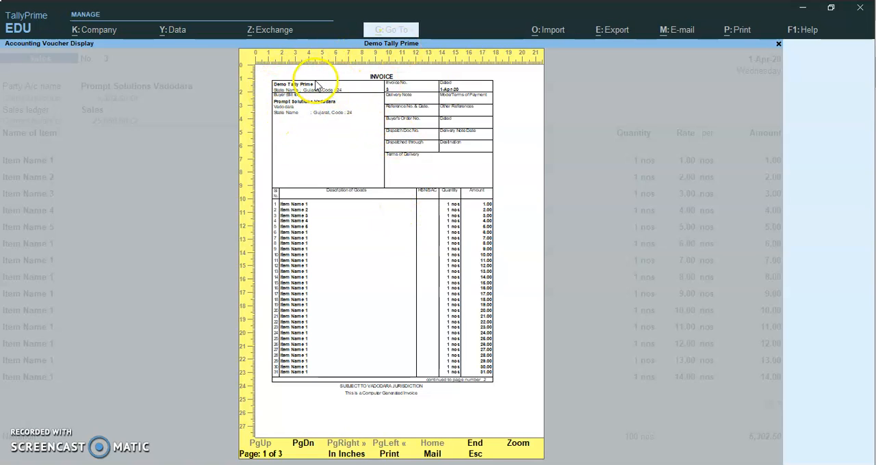
click(501, 368)
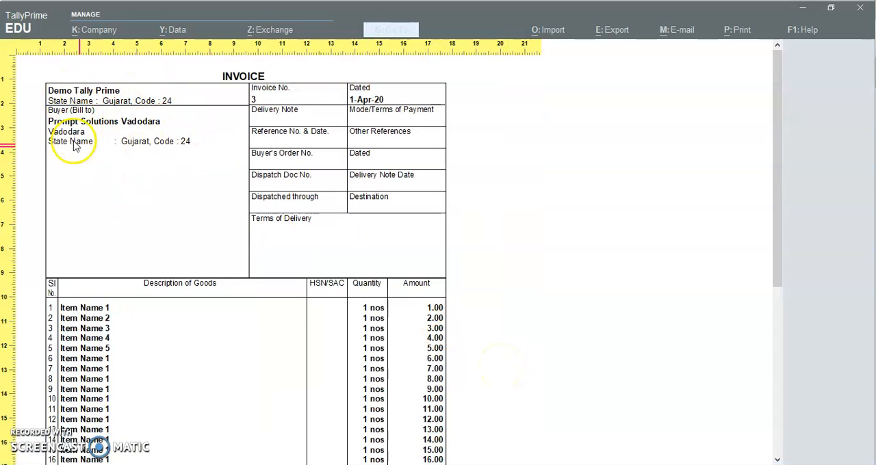
click(363, 204)
key(Page_Down)
click(322, 117)
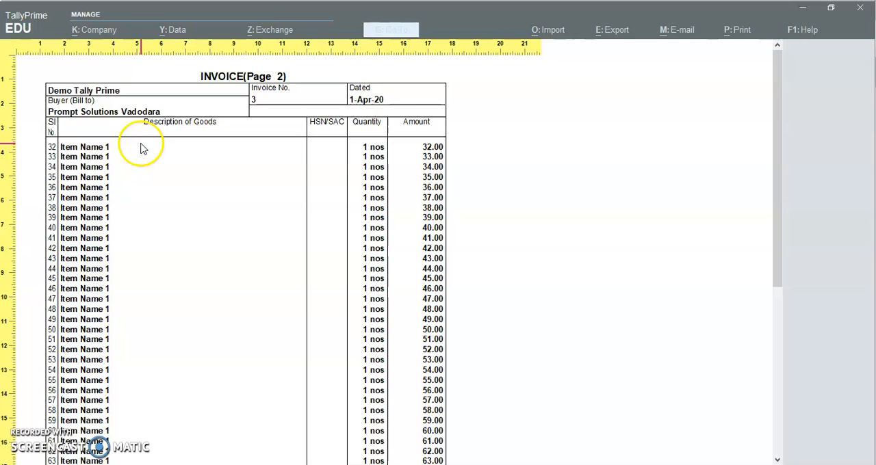
key(alt+z)
key(Page_Down)
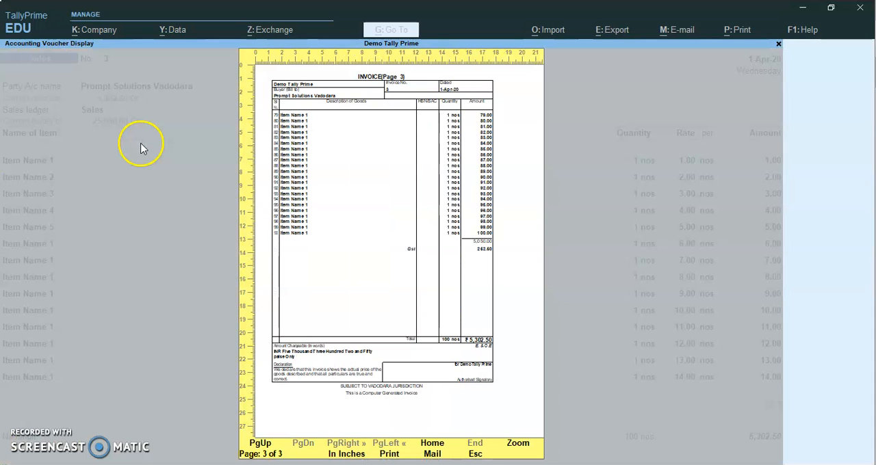